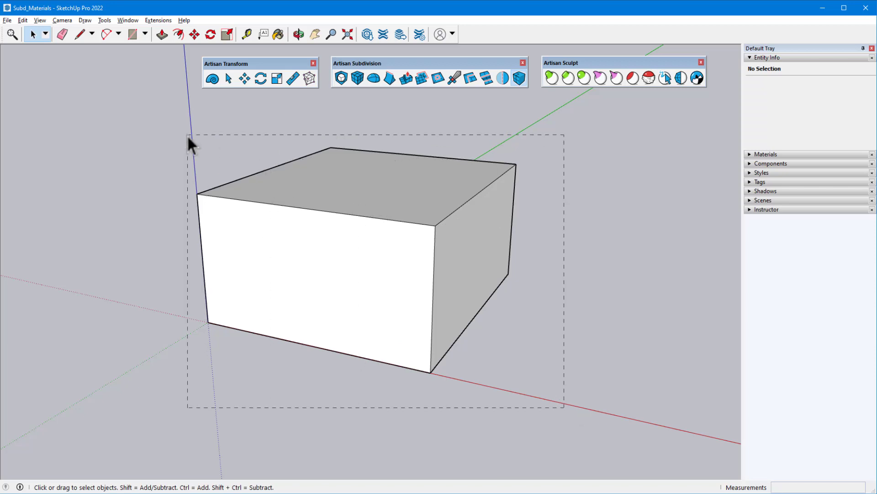
# - Select the whole box and apply Subdivide and Smooth three times, forming a dense rounded ellipsoid
pyautogui.moveTo(188, 136); pyautogui.dragTo(187, 134)
pyautogui.click(338, 83)
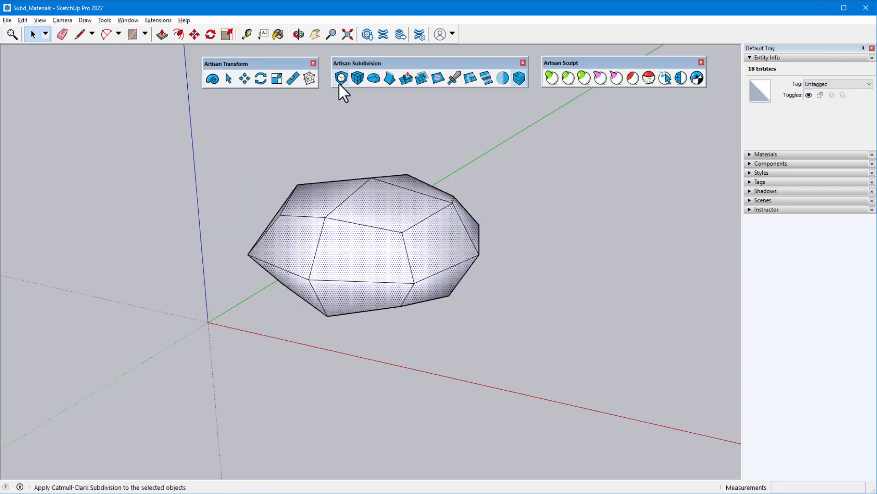
pyautogui.click(338, 83)
pyautogui.click(340, 79)
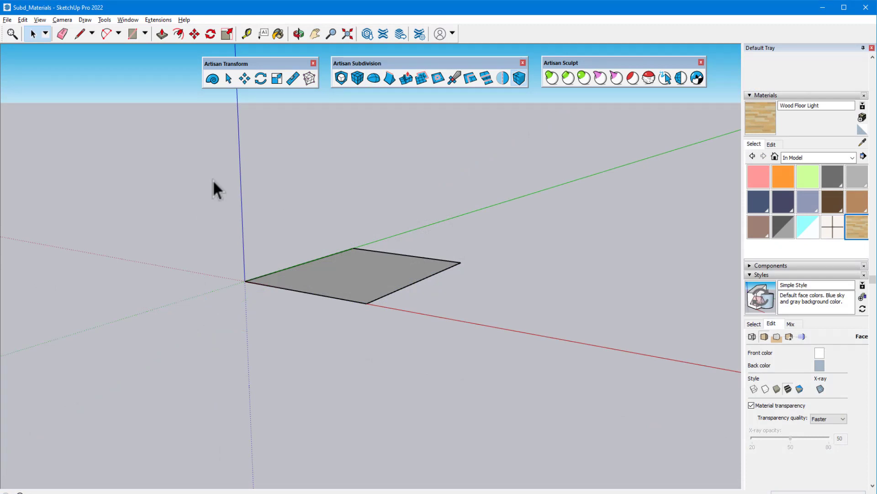
# - With Artisan Extrude, pull the flat square up into a box and extrude its right face outward
pyautogui.click(406, 79)
pyautogui.click(340, 275)
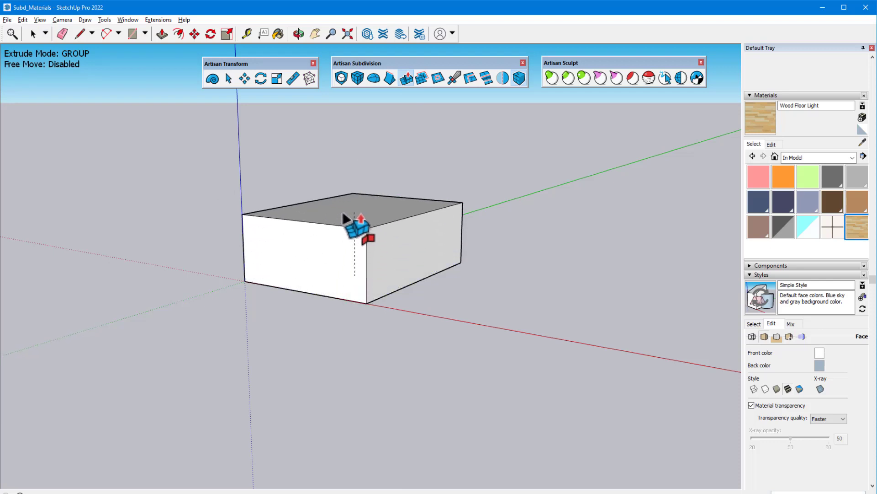
pyautogui.click(359, 176)
pyautogui.click(392, 229)
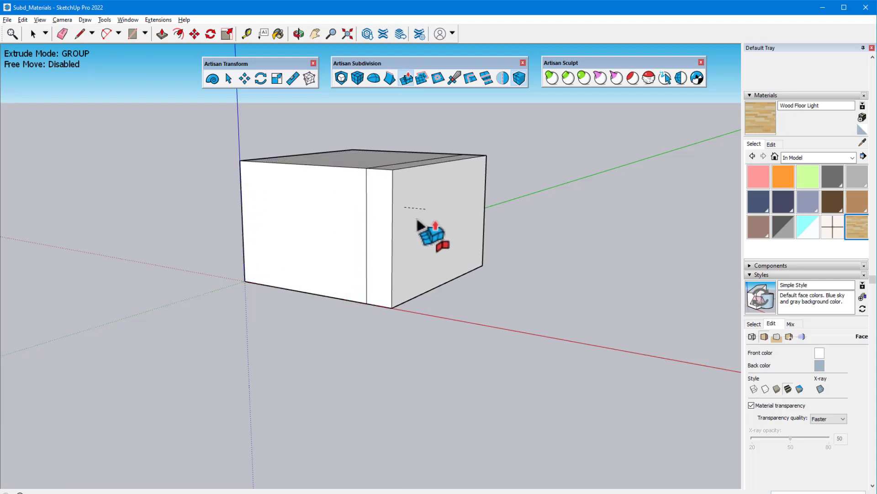
pyautogui.click(543, 269)
# - Extrude a box upward from the top face and another outward from the left face
pyautogui.scroll(-2, 431, 392)
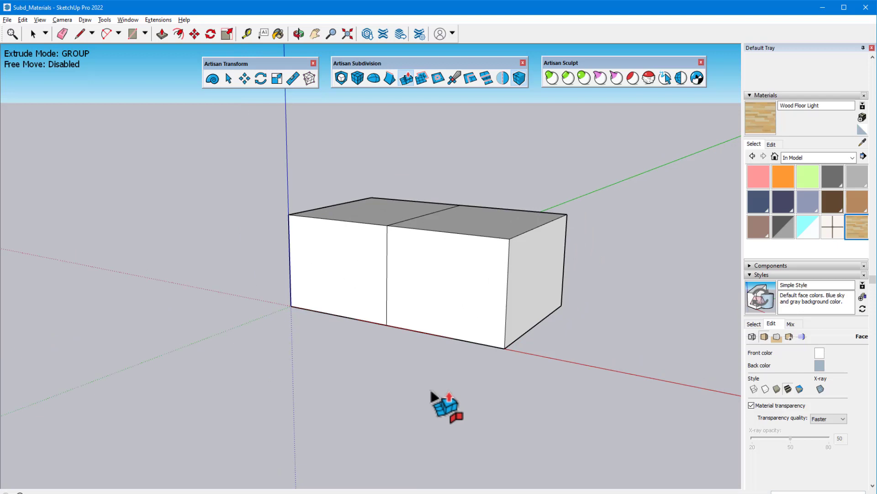
pyautogui.moveTo(431, 392); pyautogui.dragTo(431, 446, button='middle')
pyautogui.click(382, 231)
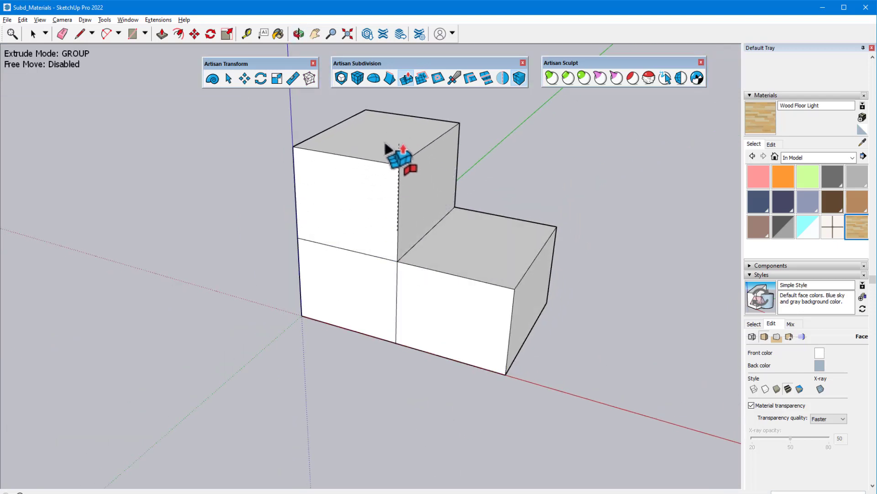
pyautogui.click(386, 147)
pyautogui.moveTo(391, 224); pyautogui.dragTo(310, 287, button='middle')
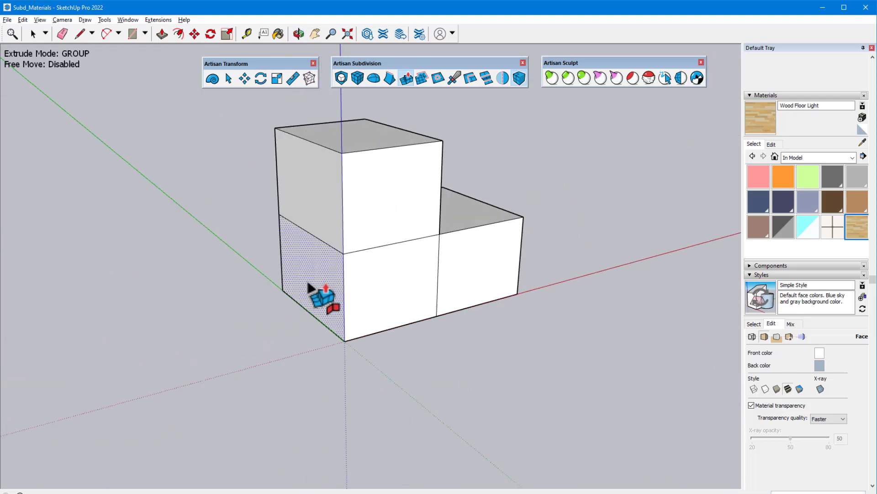
pyautogui.click(310, 287)
pyautogui.click(194, 316)
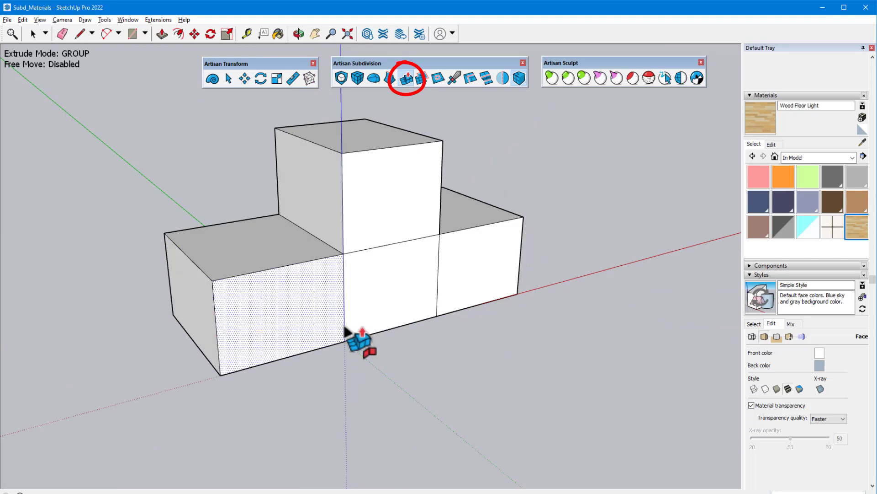
pyautogui.moveTo(525, 371); pyautogui.dragTo(258, 377, button='middle')
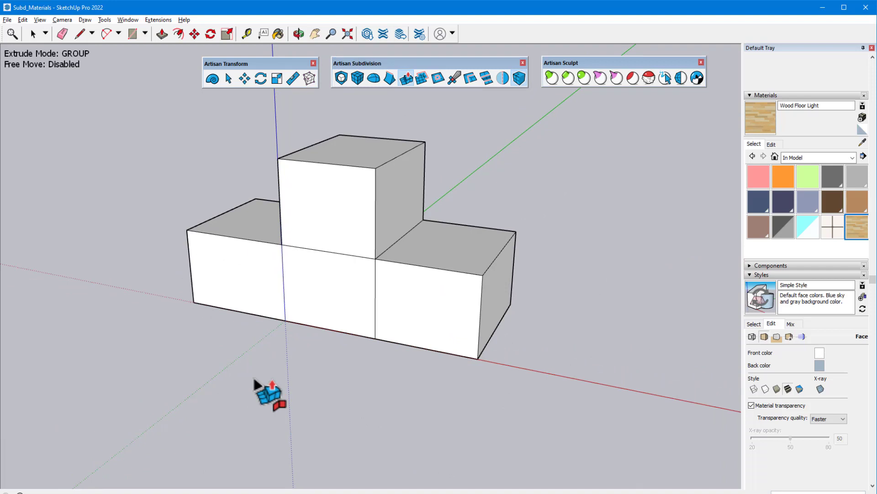
# - Select the upper and wood boxes, smooth them into one rounded mesh, and turn on Hidden Geometry
pyautogui.press('space')
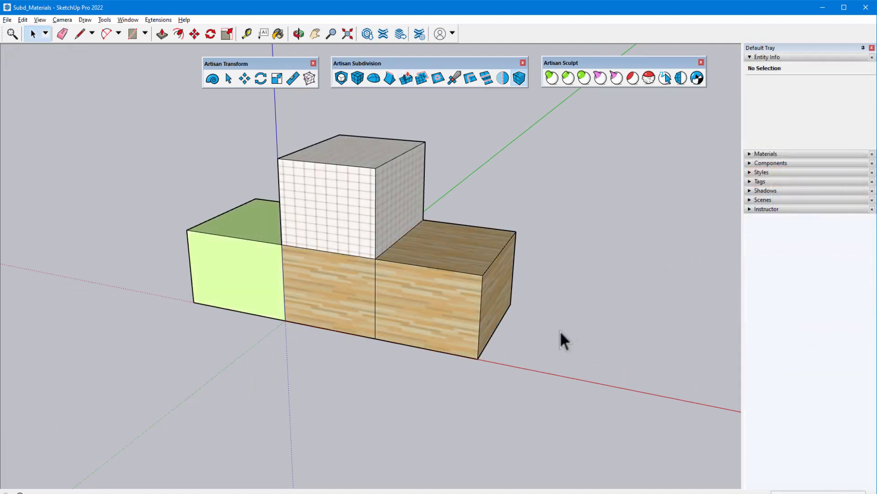
pyautogui.moveTo(585, 411); pyautogui.dragTo(403, 170)
pyautogui.moveTo(353, 129); pyautogui.dragTo(352, 117)
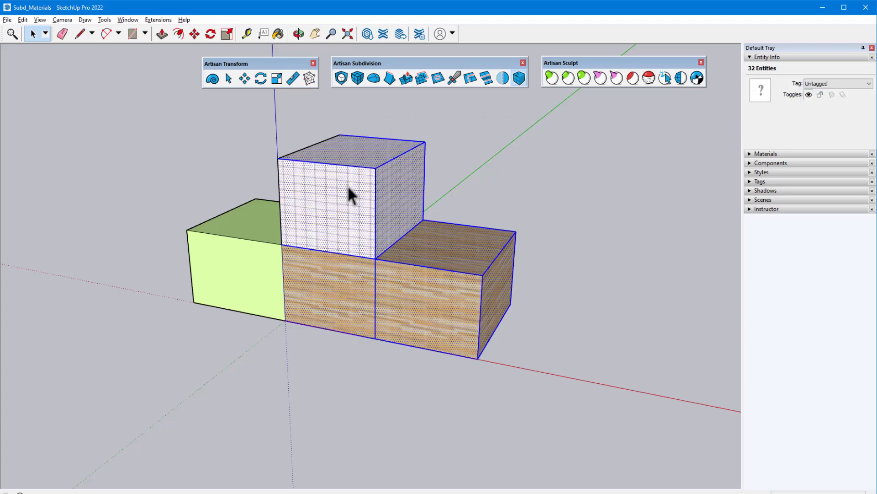
pyautogui.click(344, 79)
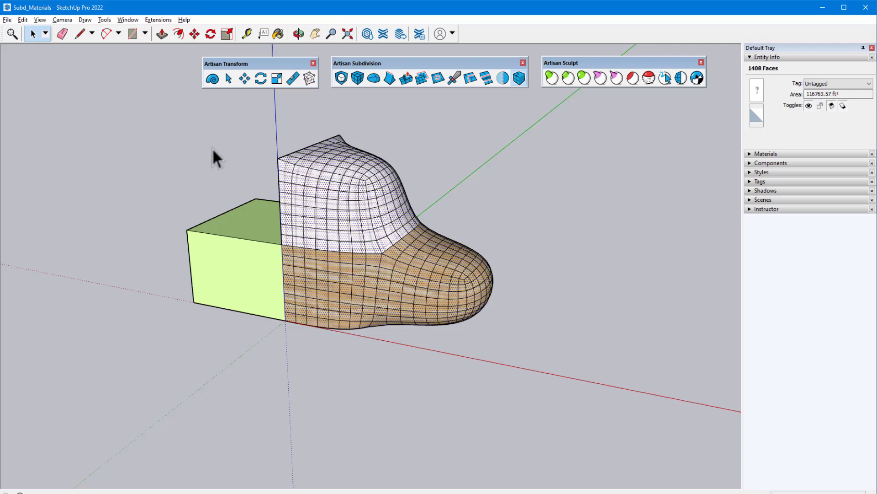
pyautogui.moveTo(189, 148); pyautogui.dragTo(514, 140, button='middle')
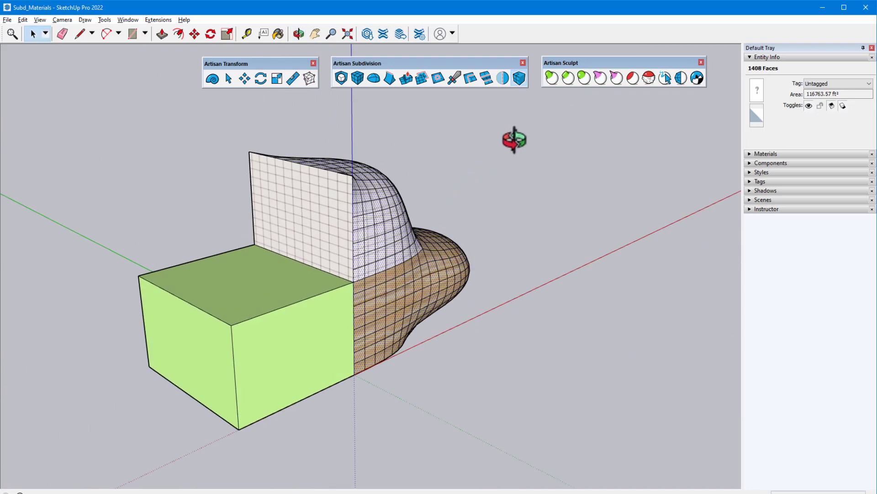
pyautogui.click(40, 20)
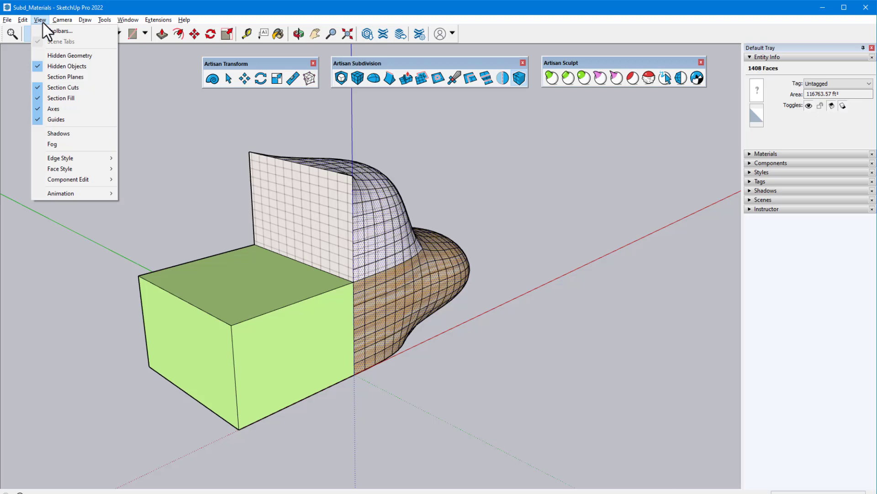
pyautogui.click(64, 55)
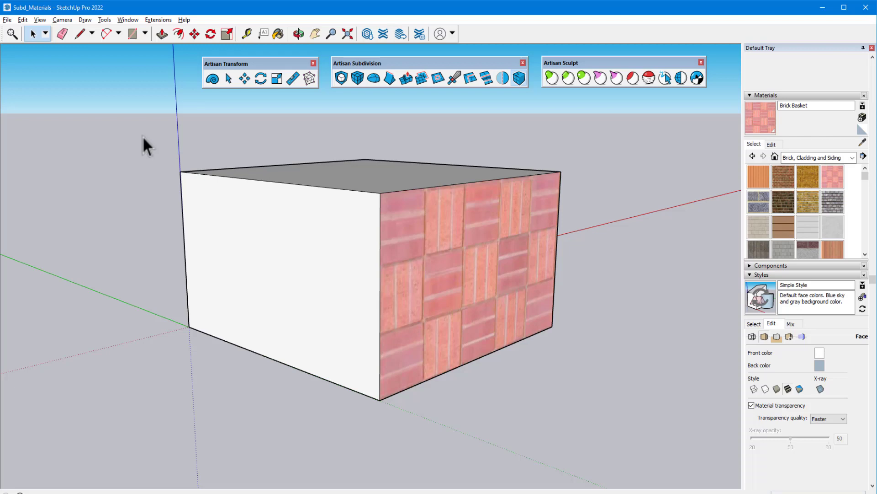
# - Select the whole brick-faced box and subdivide it into a rounded mesh
pyautogui.moveTo(142, 136); pyautogui.dragTo(596, 454)
pyautogui.click(341, 79)
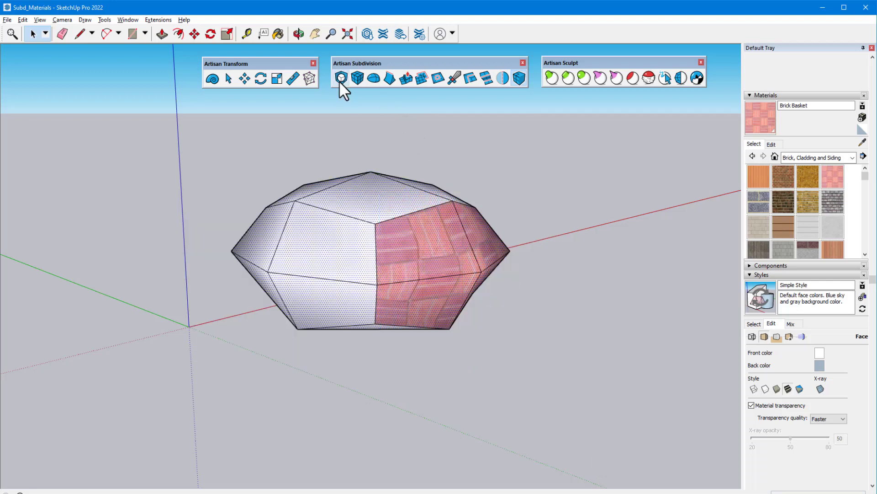
pyautogui.moveTo(533, 209); pyautogui.dragTo(470, 199, button='middle')
# - Subdivide the brick-textured faces twice into a finer grid
pyautogui.click(424, 293)
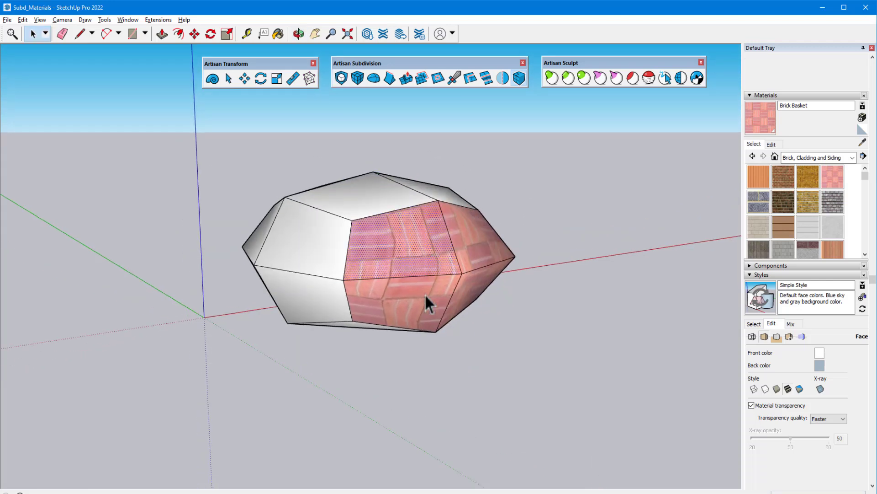
pyautogui.scroll(1, 420, 256)
pyautogui.scroll(1, 419, 256)
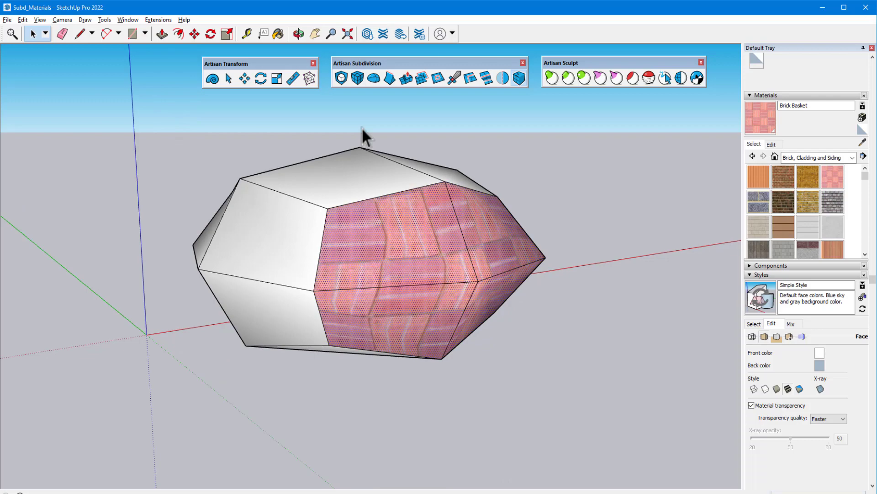
pyautogui.click(342, 80)
pyautogui.click(342, 80)
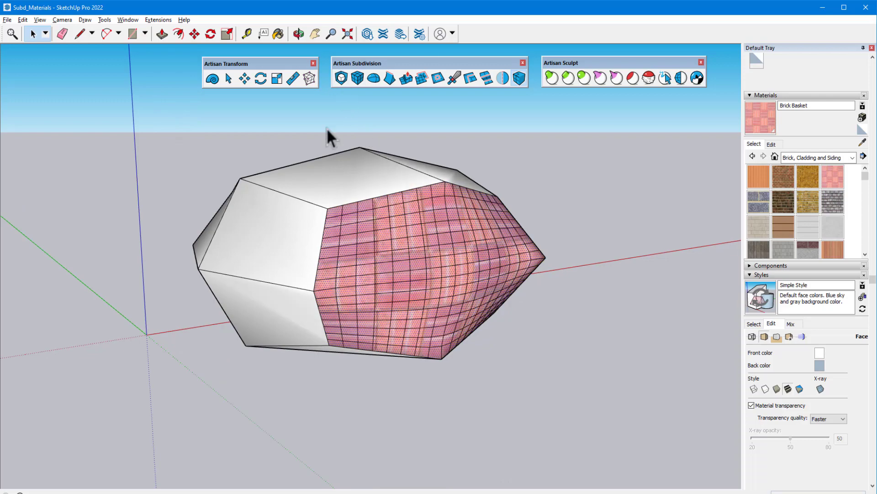
pyautogui.moveTo(327, 132); pyautogui.dragTo(452, 120, button='middle')
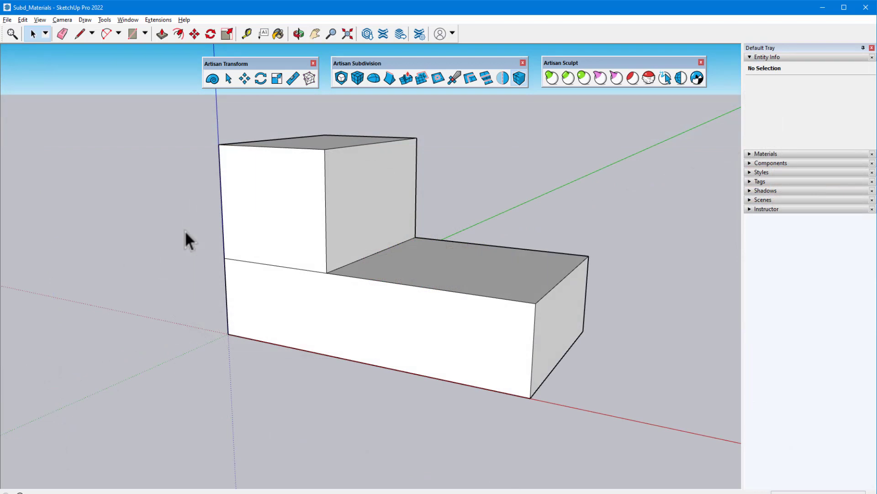
# - Select the entire stepped model and make it a group
pyautogui.moveTo(201, 114); pyautogui.dragTo(611, 434)
pyautogui.rightClick(504, 276)
pyautogui.click(567, 359)
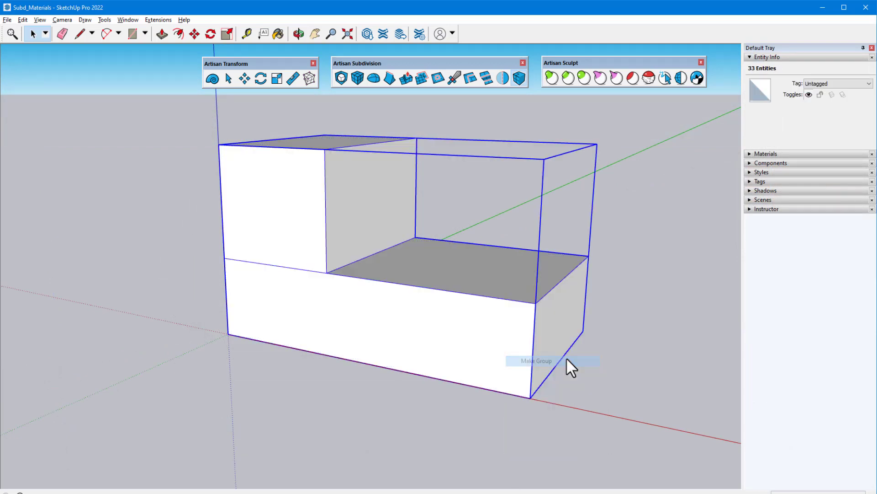
# - Apply live Artisan subdivision to the group and raise Iterations to 3
pyautogui.click(340, 79)
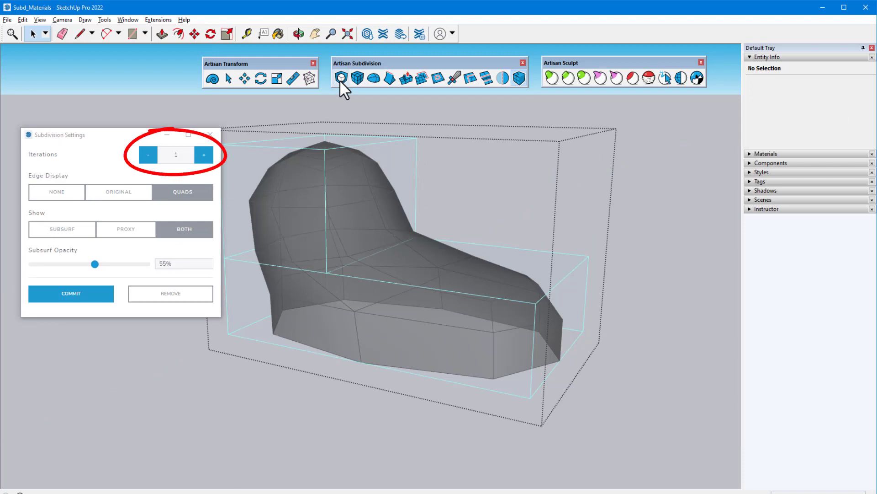
pyautogui.click(205, 156)
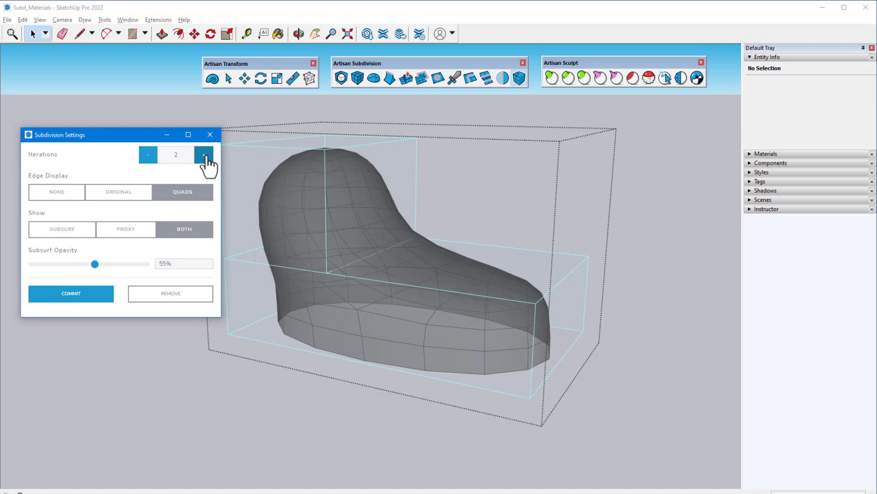
pyautogui.click(204, 156)
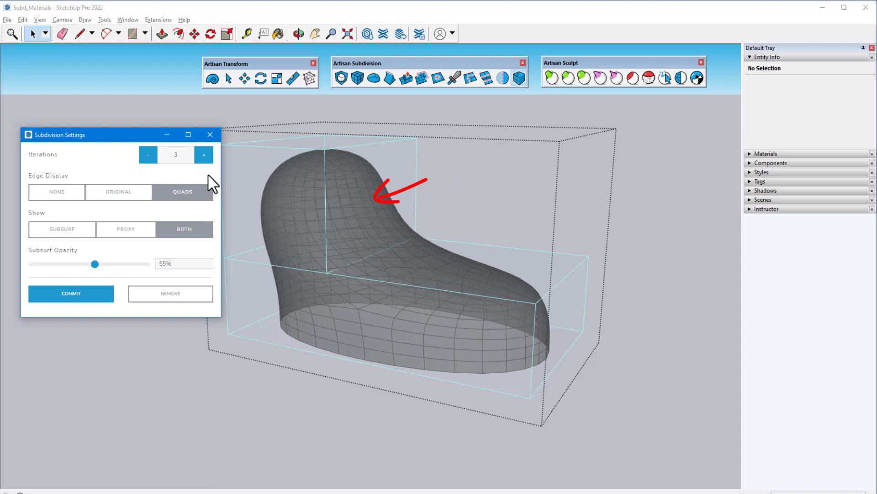
# - Set smooth mesh opacity to 32% and compare the proxy-only, smooth-only and combined displays
pyautogui.moveTo(134, 135); pyautogui.dragTo(122, 168)
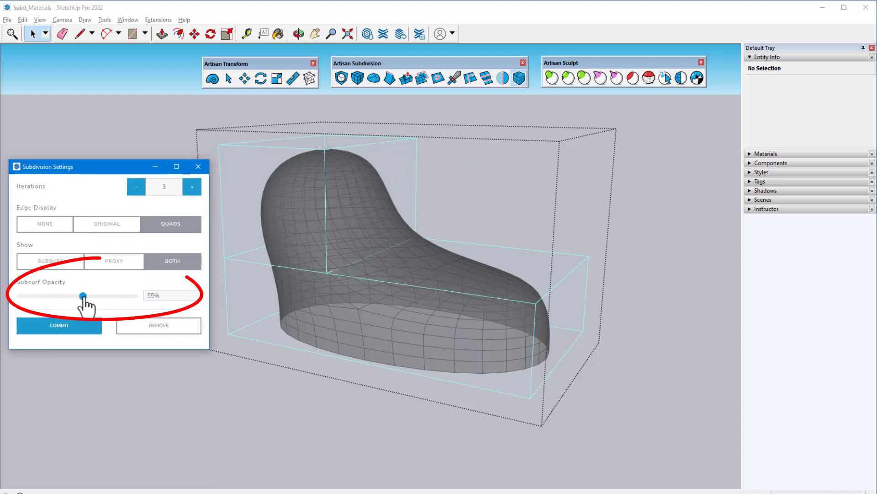
pyautogui.moveTo(83, 296); pyautogui.dragTo(56, 297)
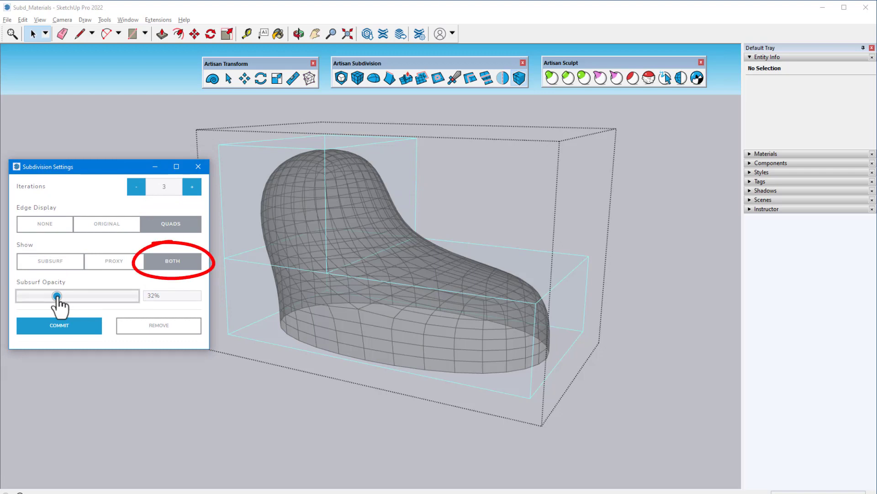
pyautogui.click(116, 262)
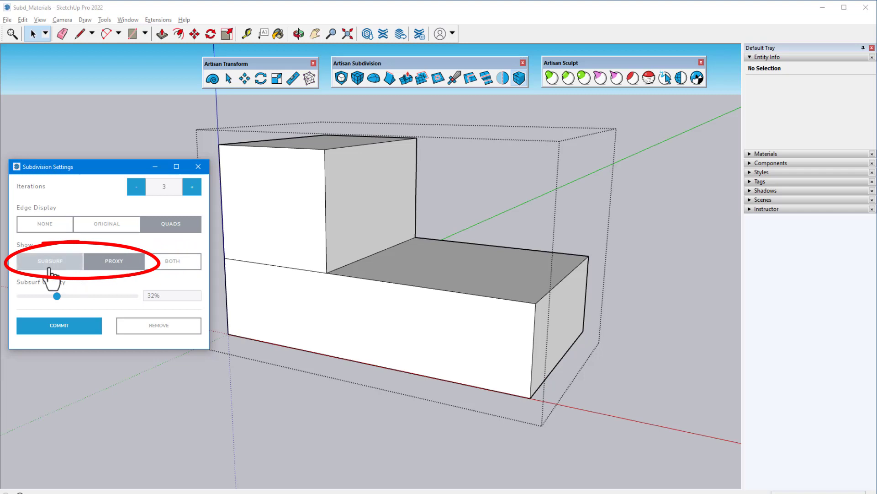
pyautogui.click(49, 269)
pyautogui.click(172, 274)
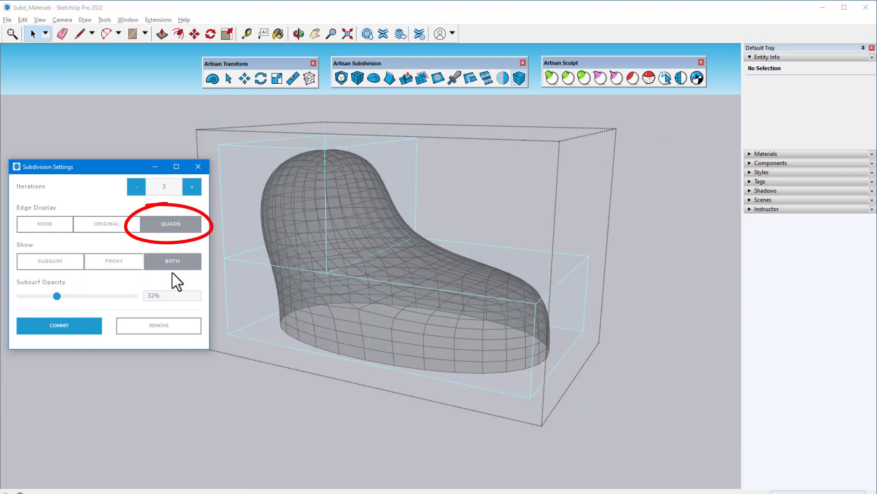
# - Cycle Edge Display through ORIGINAL, NONE and QUADS, then commit the subdivision
pyautogui.click(114, 232)
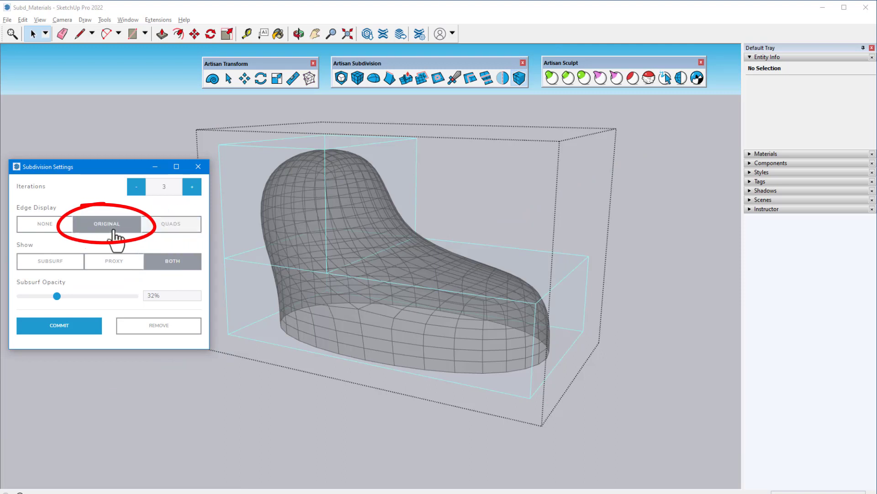
pyautogui.click(49, 228)
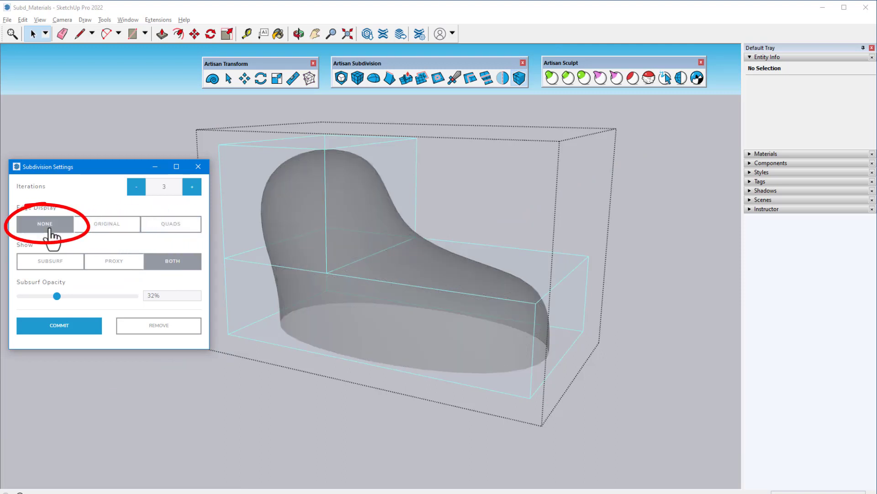
pyautogui.click(172, 229)
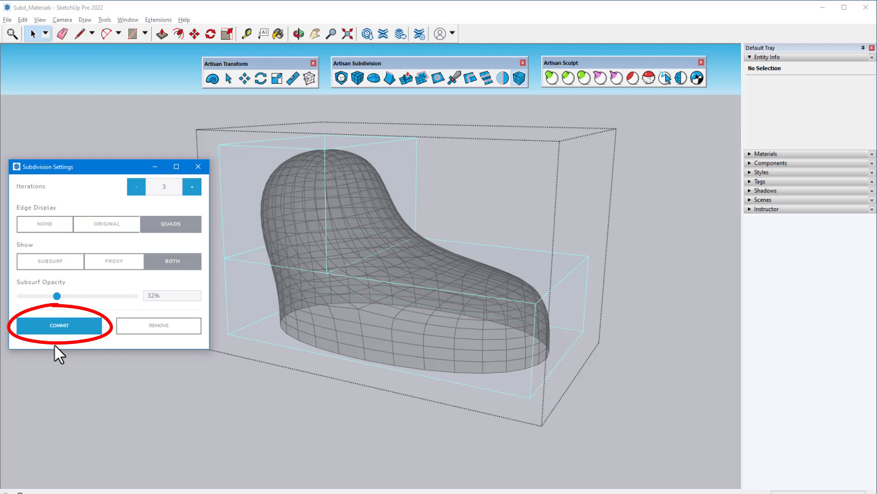
pyautogui.click(60, 327)
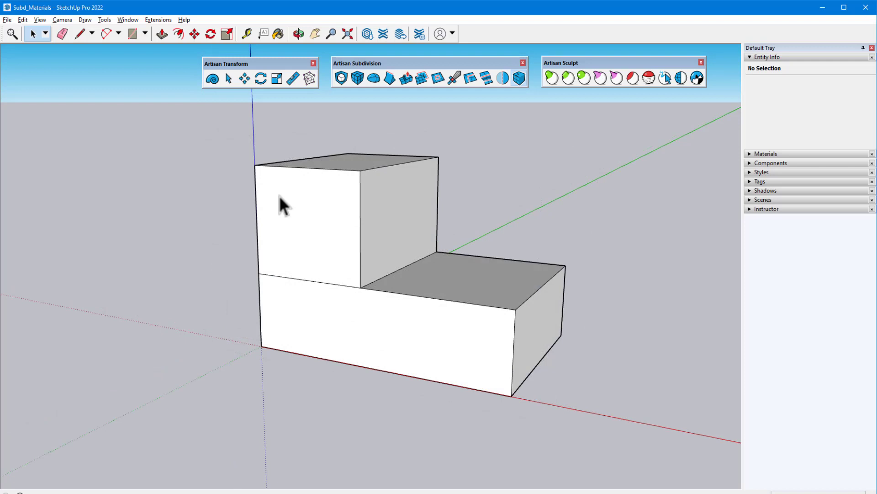
# - Subdivide the stacked box group at 3 iterations, remove it, then reapply subdivision to the group
pyautogui.click(279, 196)
pyautogui.click(341, 78)
pyautogui.click(192, 186)
pyautogui.click(192, 186)
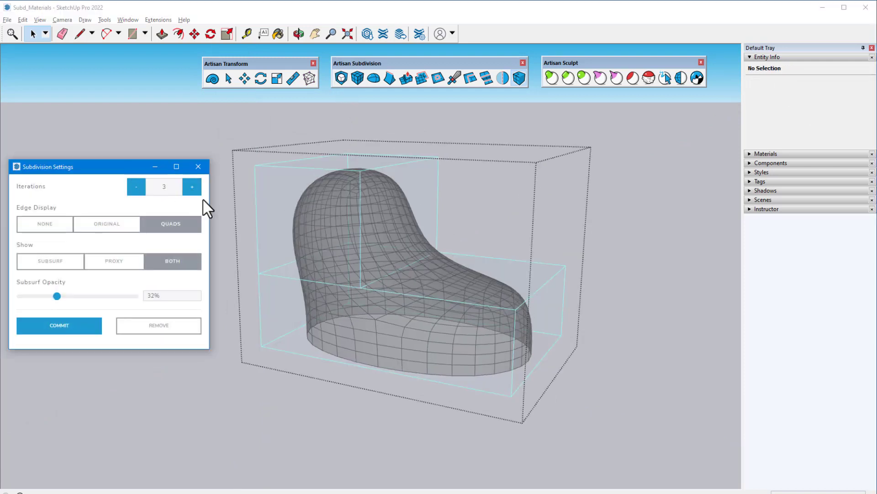
pyautogui.click(158, 325)
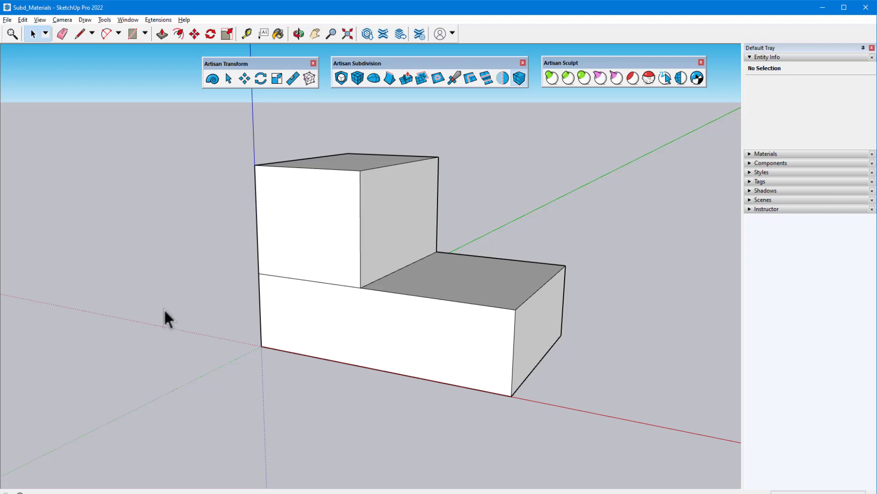
pyautogui.click(290, 219)
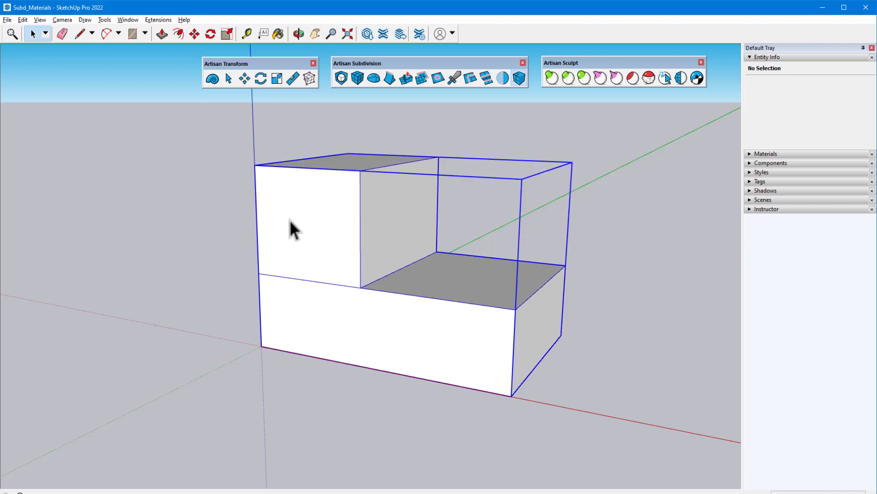
pyautogui.click(341, 84)
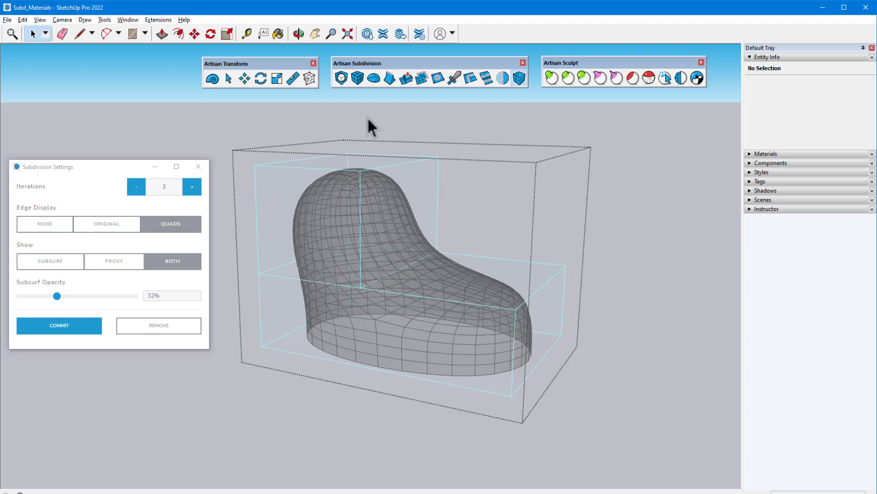
# - Lengthen the proxy by extruding its end face, raise the right-end face with Push/Pull, and commit
pyautogui.click(407, 79)
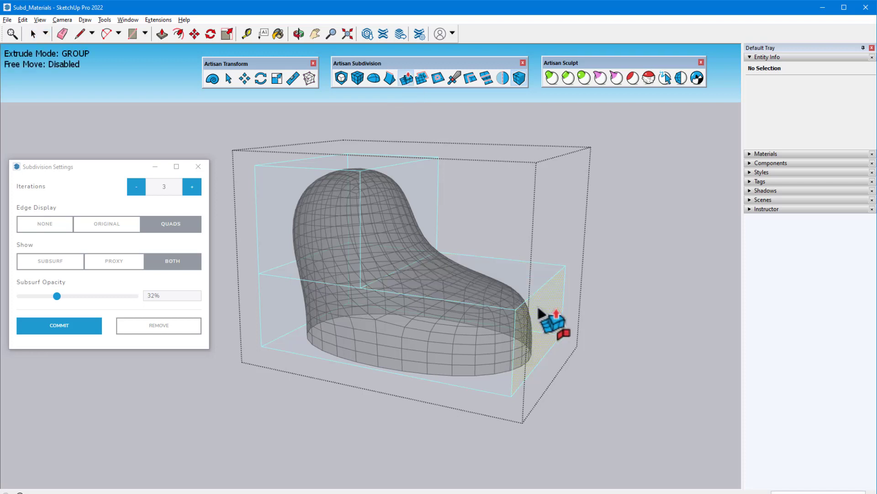
pyautogui.moveTo(540, 306)
pyautogui.mouseDown()
pyautogui.moveTo(656, 331)
pyautogui.moveTo(646, 316)
pyautogui.moveTo(656, 317)
pyautogui.moveTo(663, 234)
pyautogui.mouseUp()
pyautogui.click(245, 79)
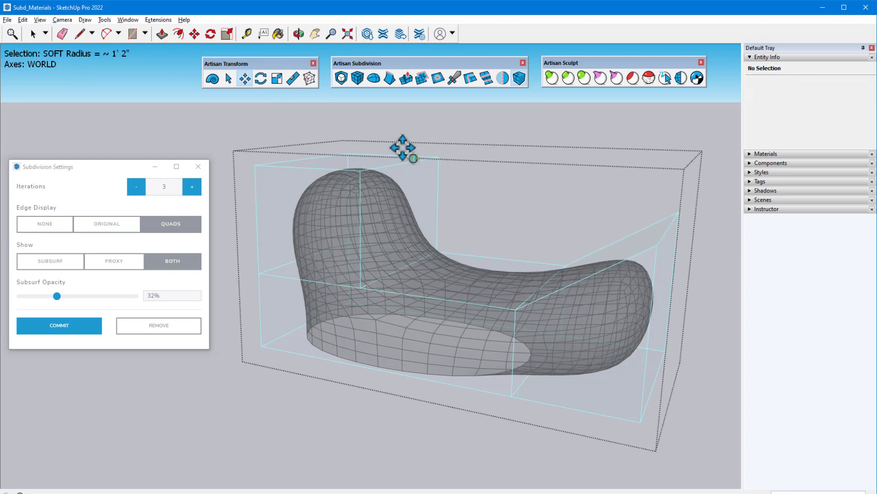
pyautogui.click(80, 33)
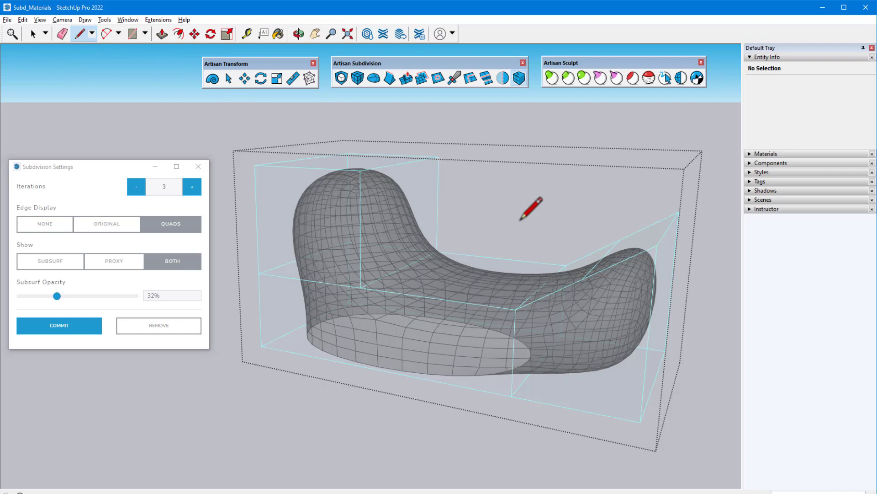
pyautogui.click(162, 34)
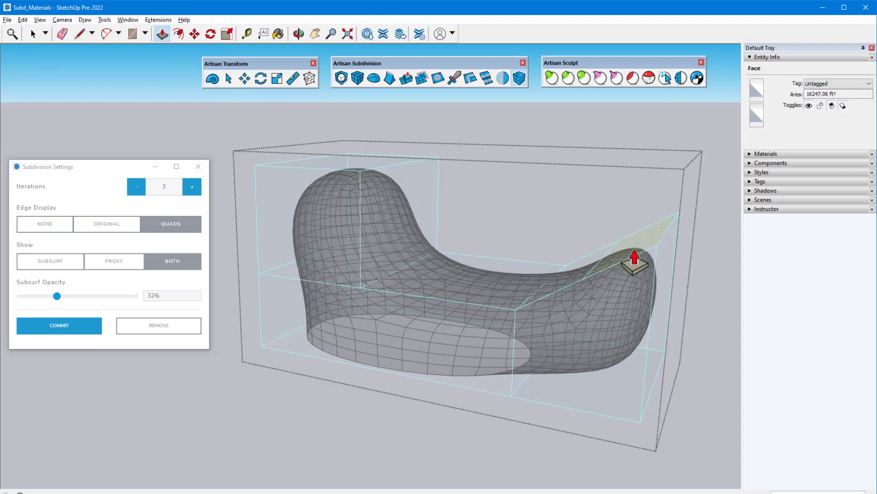
pyautogui.moveTo(633, 255); pyautogui.dragTo(569, 194)
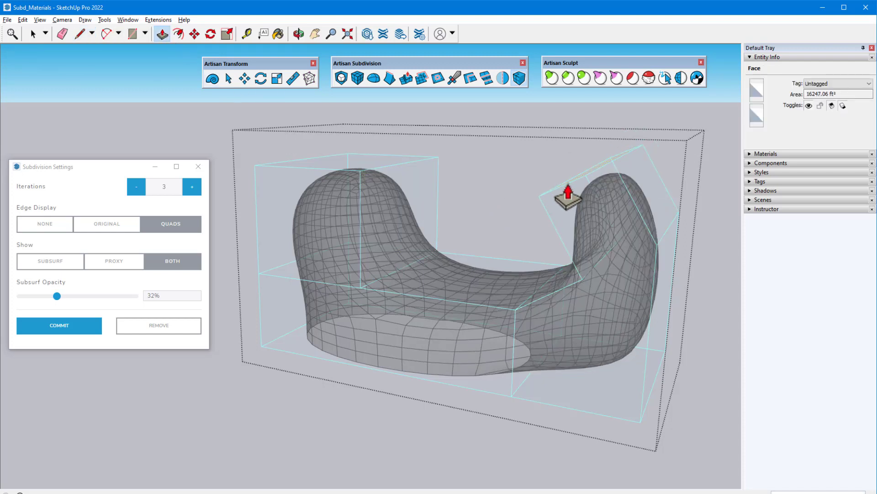
pyautogui.click(82, 328)
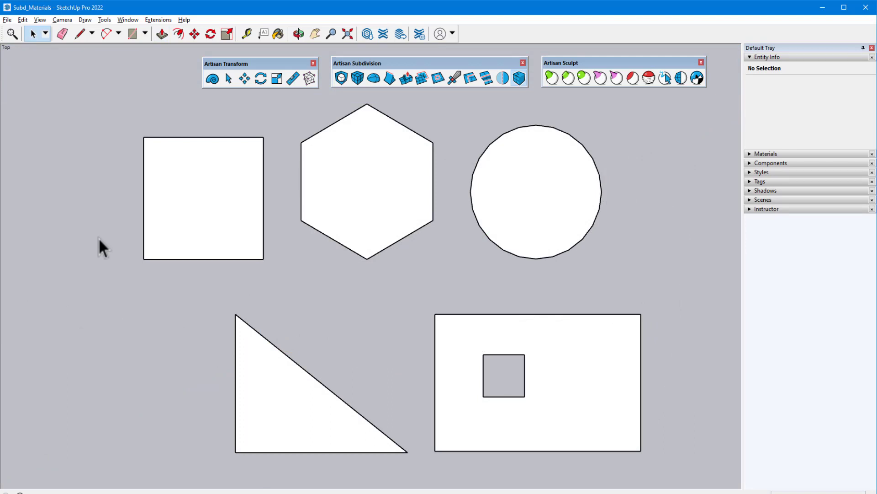
# - Subdivide the flat square three times into 64 faces
pyautogui.click(197, 199)
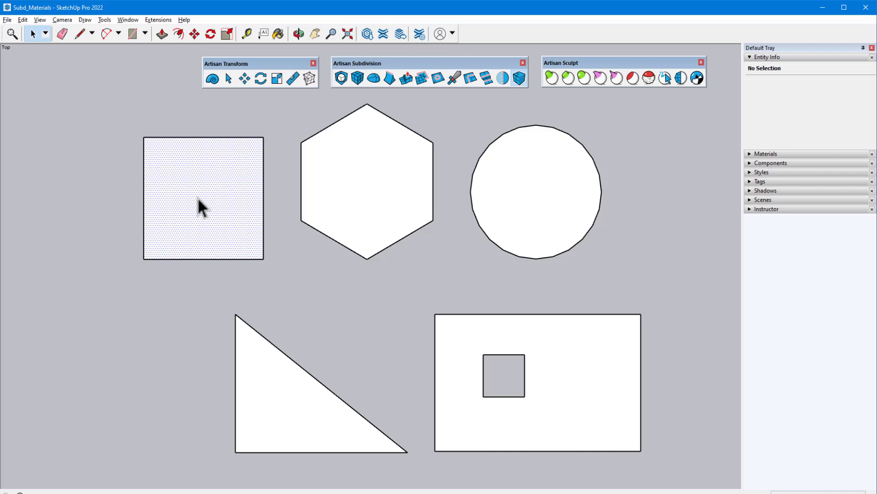
pyautogui.click(358, 79)
pyautogui.click(358, 80)
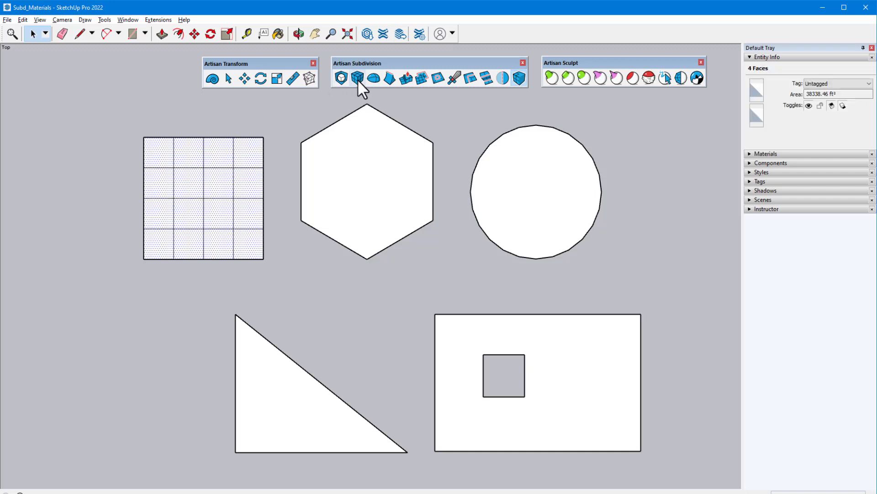
pyautogui.click(358, 80)
# - Subdivide the hexagon and circle group three times into a dense mesh, then deselect
pyautogui.click(394, 169)
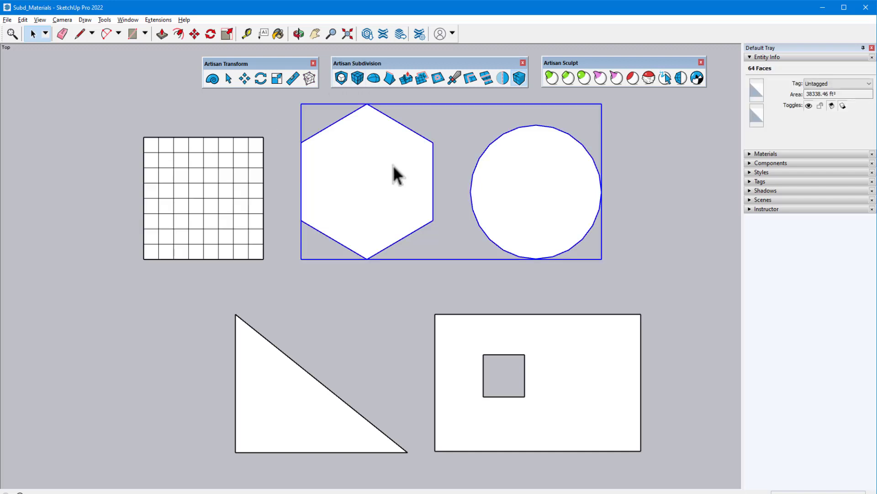
pyautogui.click(358, 78)
pyautogui.click(357, 78)
pyautogui.click(357, 78)
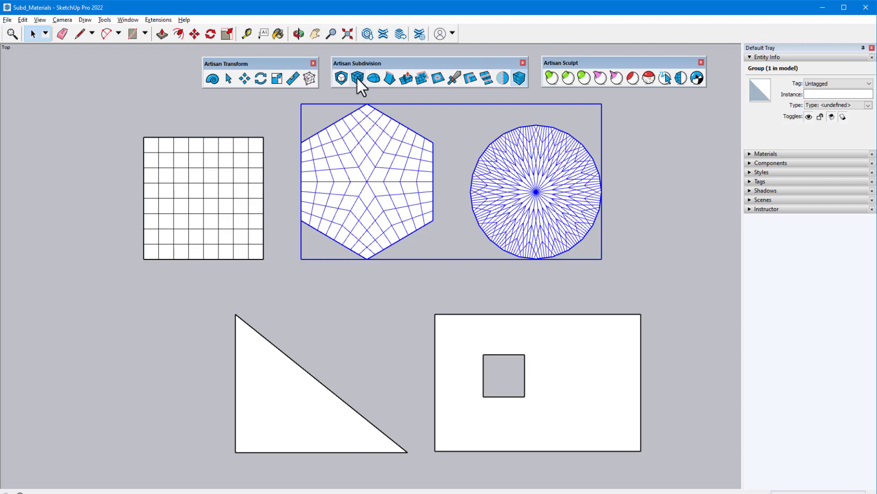
pyautogui.click(374, 297)
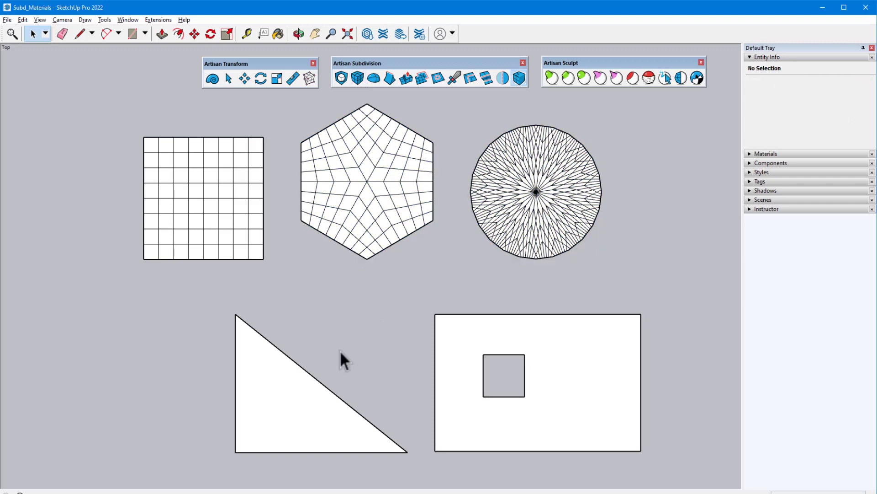
# - Select the triangle and holed rectangle, subdivide them three times into 576 faces, then deselect
pyautogui.click(262, 431)
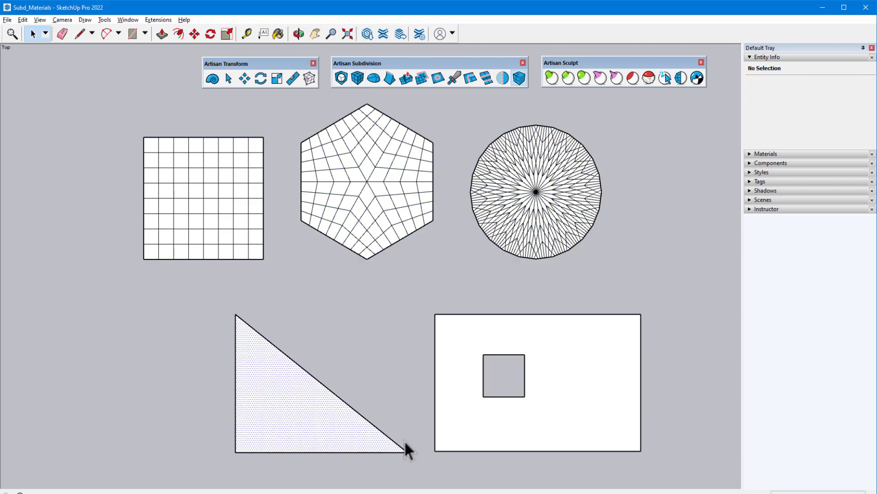
pyautogui.keyDown('ctrl'); pyautogui.click(448, 437); pyautogui.keyUp('ctrl')
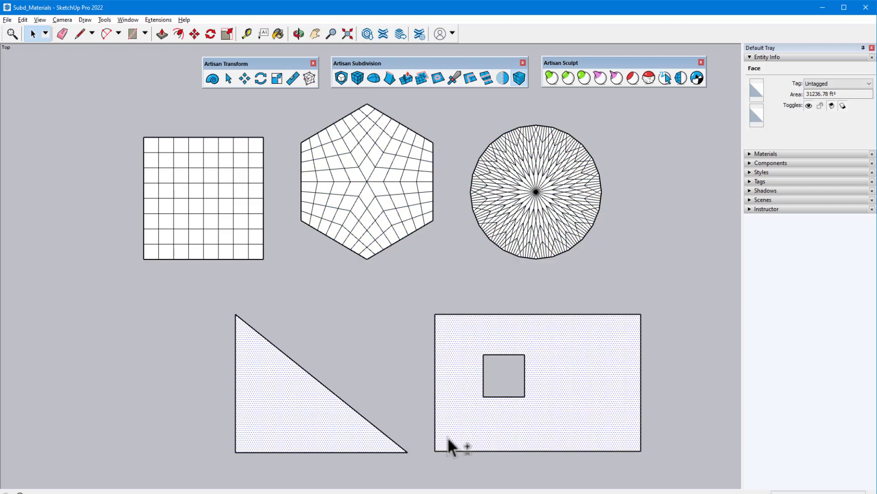
pyautogui.click(359, 78)
pyautogui.click(358, 78)
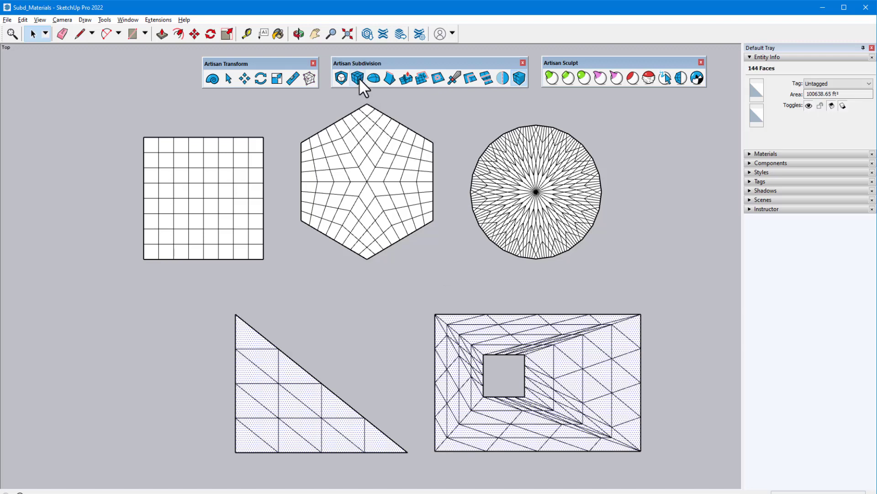
pyautogui.click(359, 78)
pyautogui.click(423, 119)
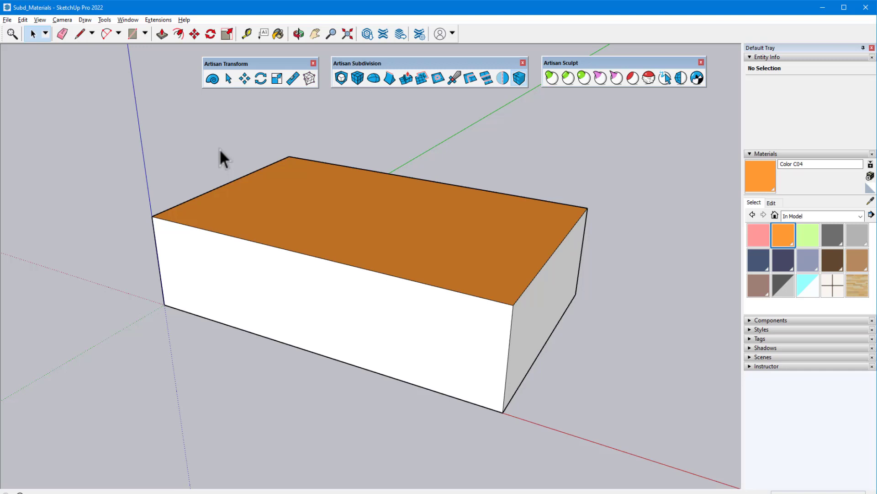
# - Subdivide the box's orange top face four times into a 256-quad grid
pyautogui.click(323, 201)
pyautogui.click(357, 79)
pyautogui.click(357, 79)
pyautogui.click(356, 78)
pyautogui.click(357, 78)
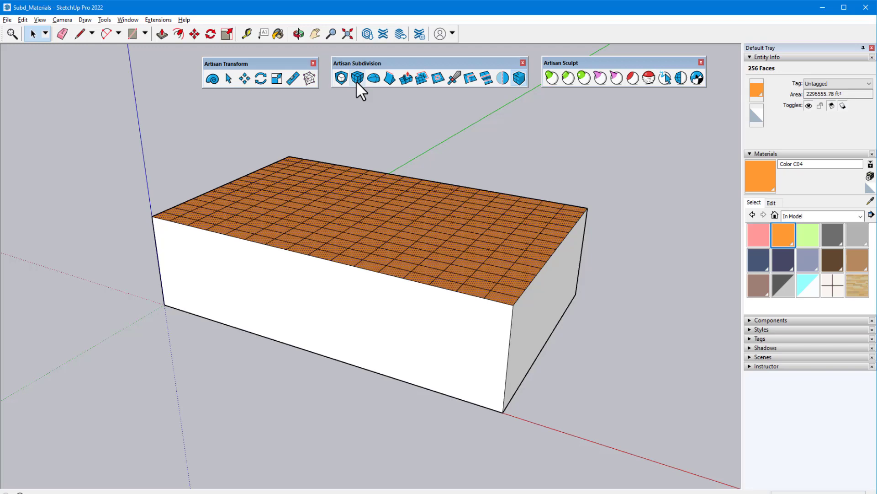
# - With an Artisan Sculpt brush, accept triangulation and paint raised bumps on the top face
pyautogui.click(552, 77)
pyautogui.click(470, 288)
pyautogui.moveTo(378, 243)
pyautogui.mouseDown()
pyautogui.moveTo(295, 196)
pyautogui.moveTo(396, 234)
pyautogui.moveTo(430, 206)
pyautogui.moveTo(457, 248)
pyautogui.moveTo(485, 224)
pyautogui.moveTo(340, 190)
pyautogui.moveTo(371, 197)
pyautogui.moveTo(381, 217)
pyautogui.moveTo(385, 190)
pyautogui.moveTo(399, 203)
pyautogui.mouseUp()
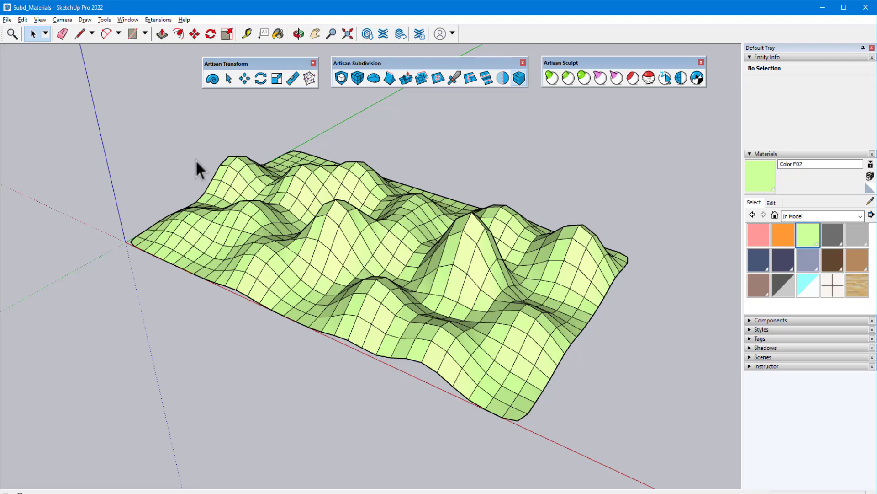
# - Apply Artisan Smooth five times to the green Color F02 terrain group, softening its peaks into low hills
pyautogui.click(304, 185)
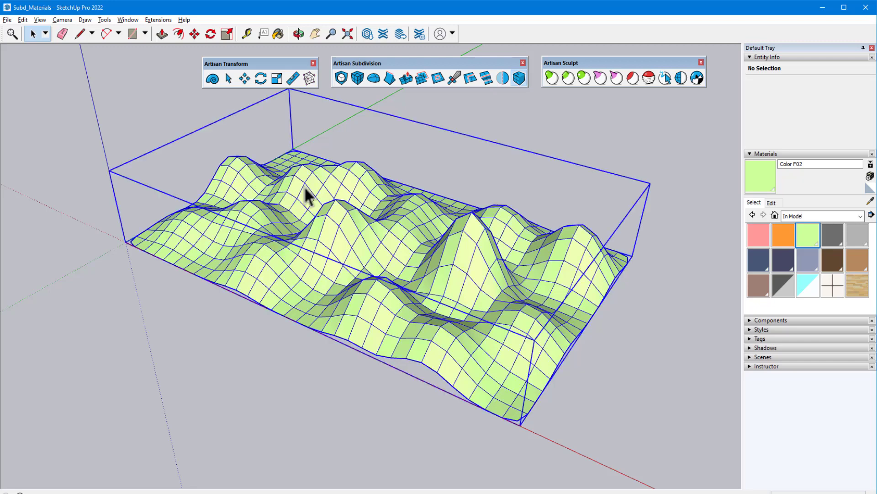
pyautogui.click(373, 80)
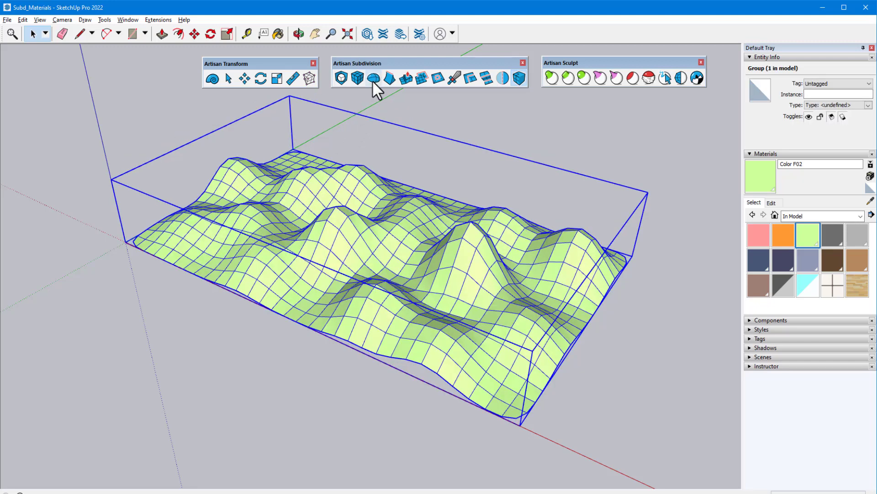
pyautogui.click(372, 79)
pyautogui.click(373, 79)
pyautogui.click(373, 79)
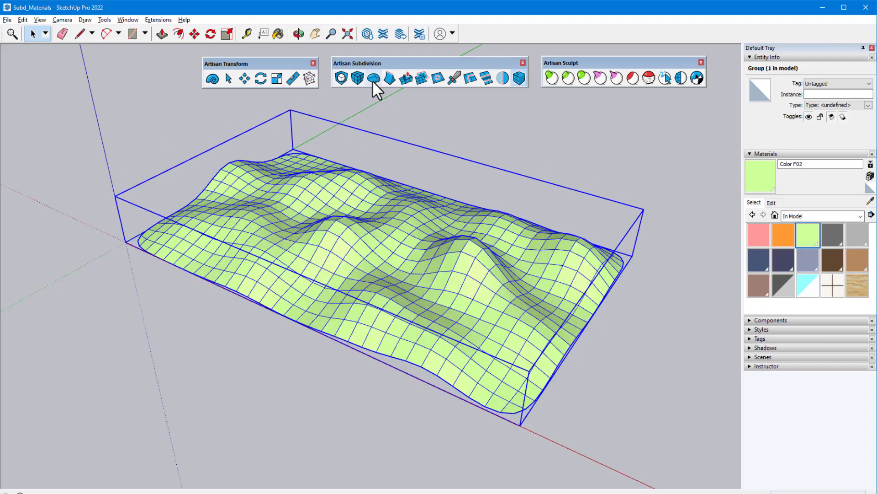
pyautogui.click(373, 79)
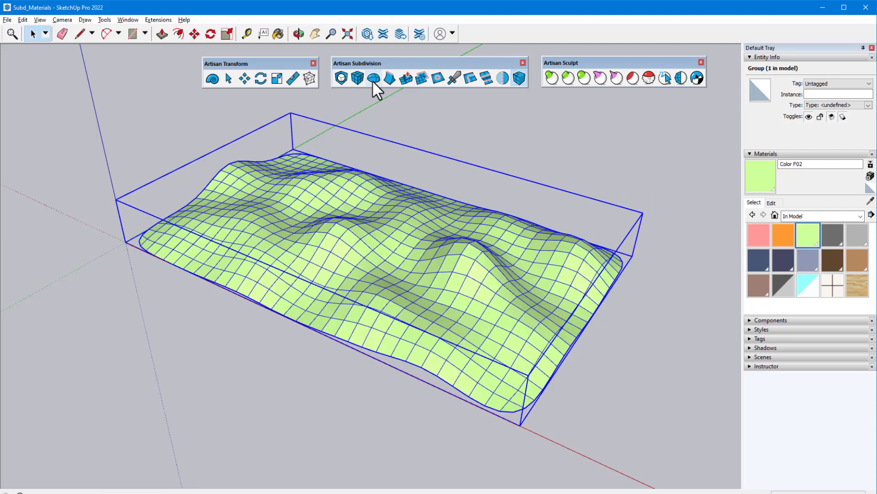